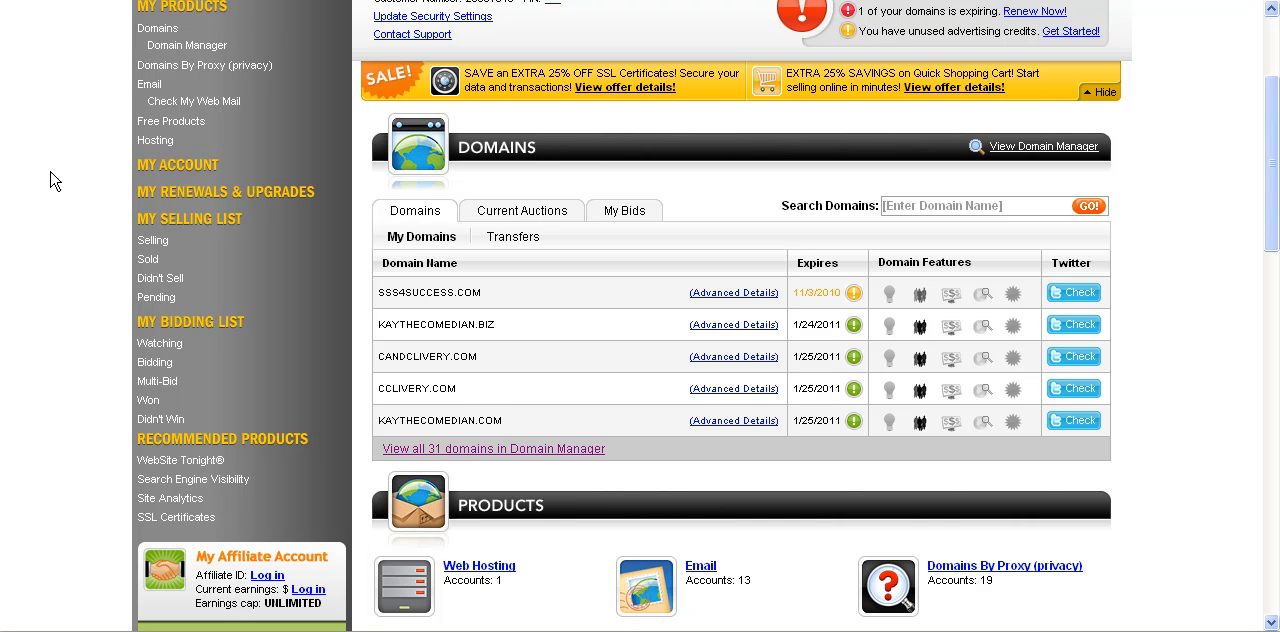
Open the Total DNS Control zone records for bootstrappingwithoutboots.com from the domain manager.
left_click(165, 50)
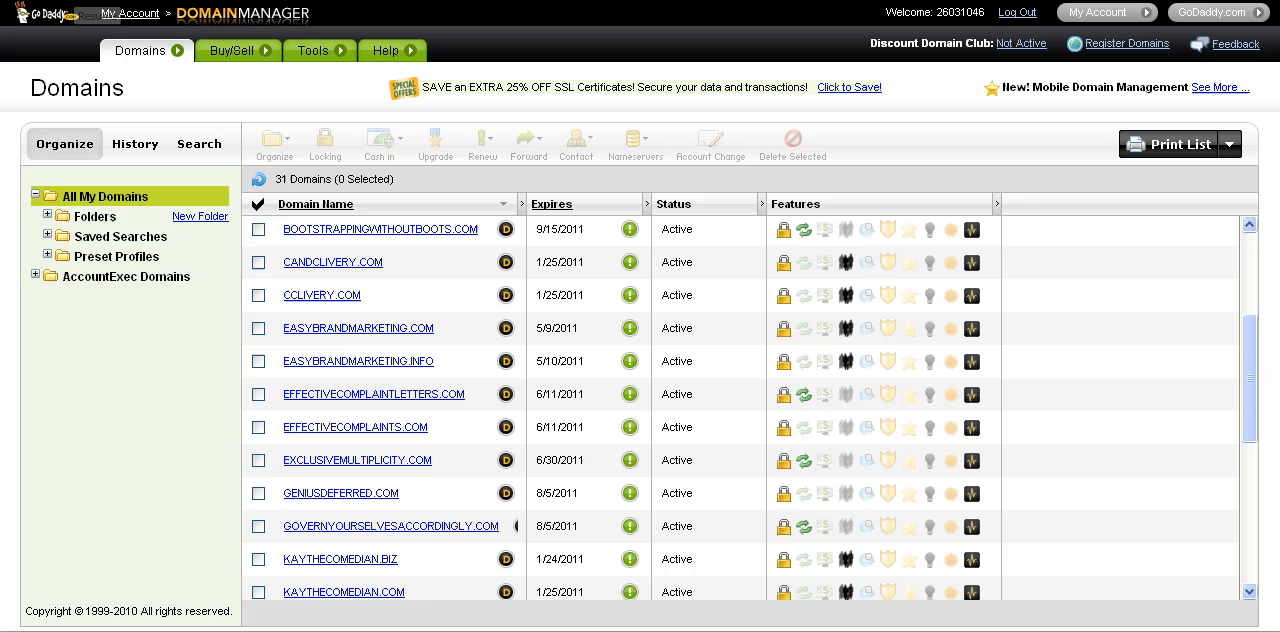
left_click(389, 233)
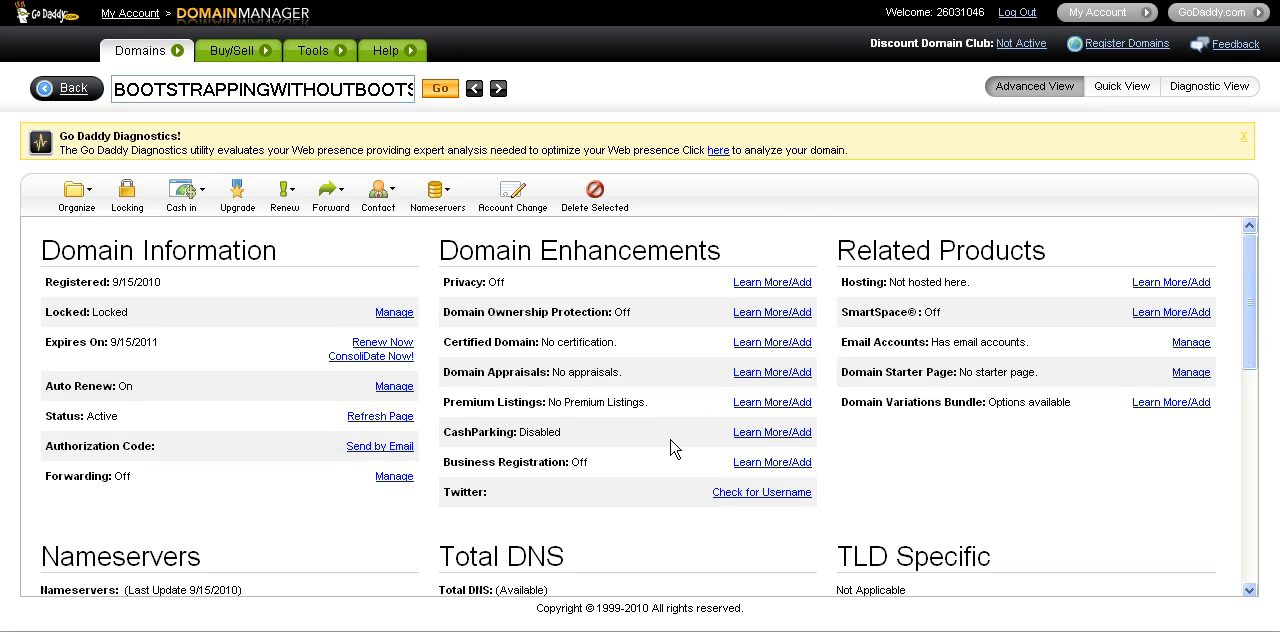
scroll(672, 450, "down", 3)
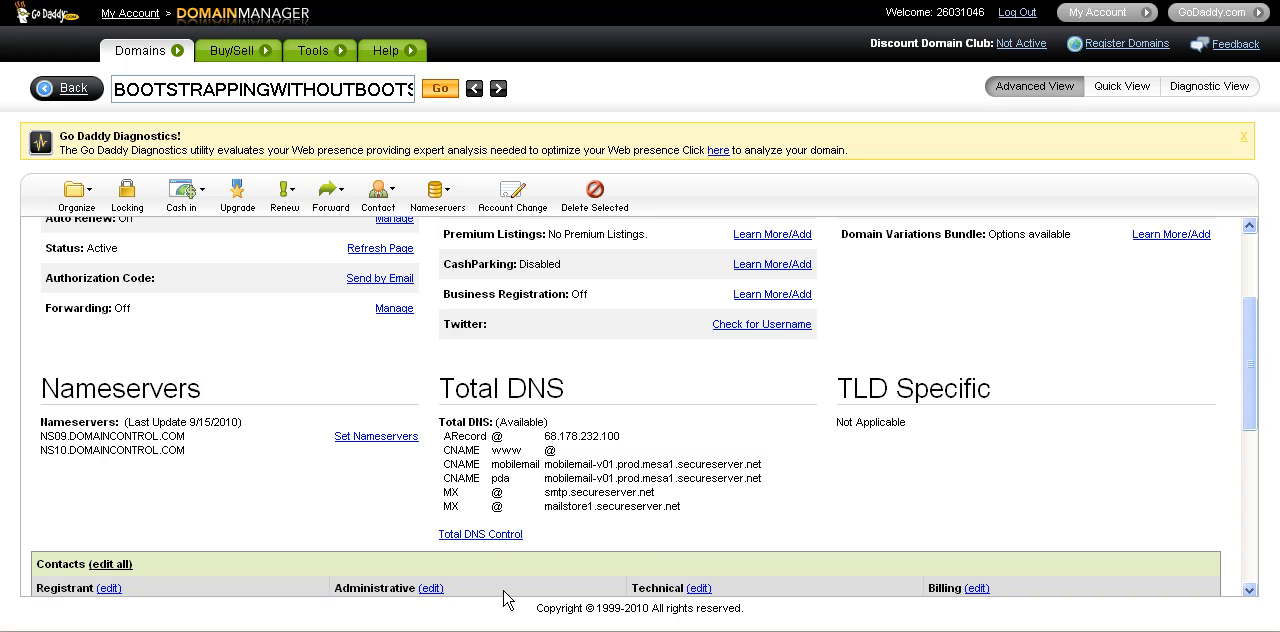
left_click(490, 536)
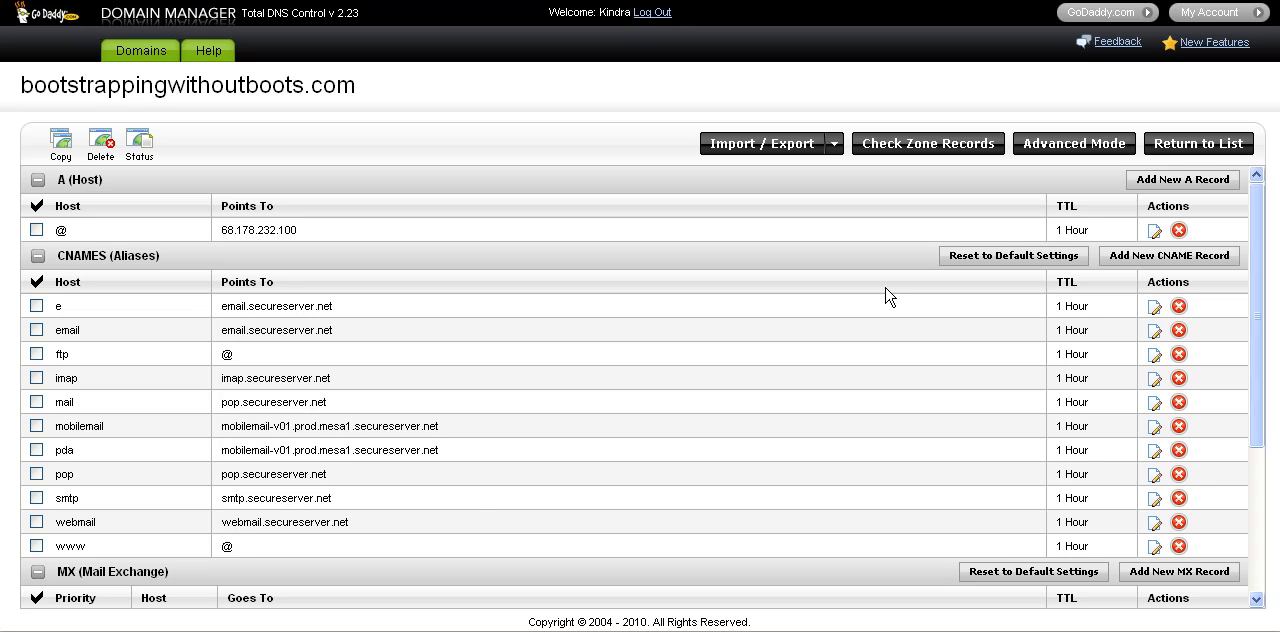
Add a CNAME record with the alias blog, pointing to the copied host name and keeping the 1 Hour TTL.
left_click(1150, 262)
left_click(200, 322)
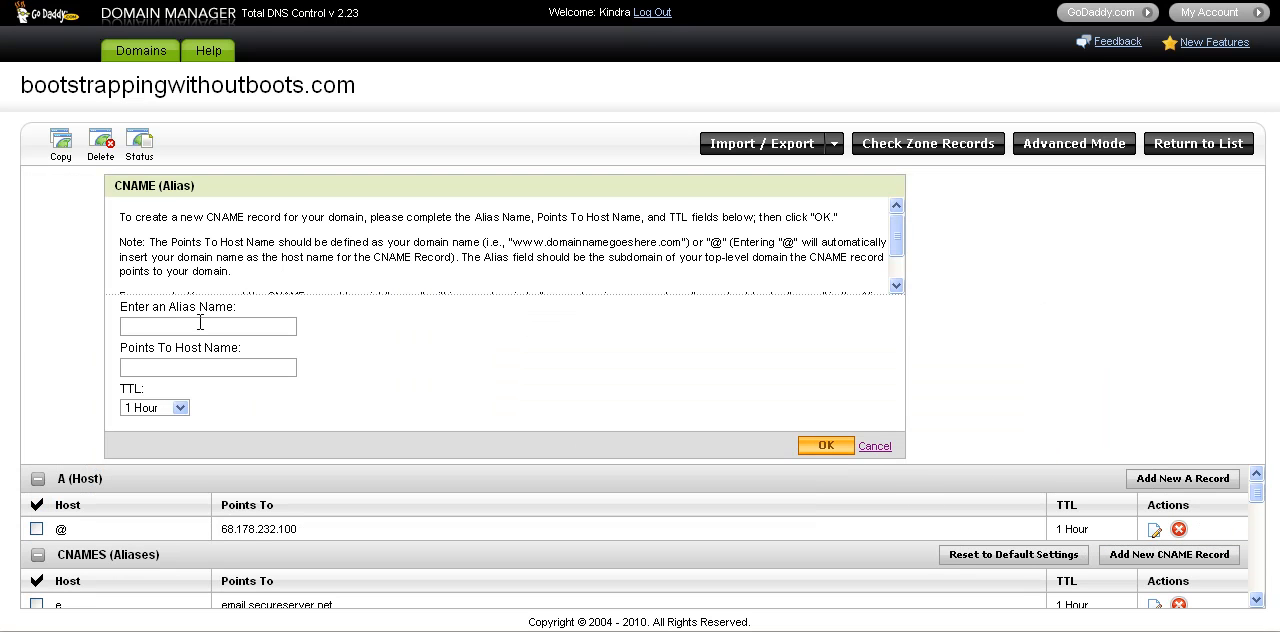
type("blog")
left_click(203, 367)
type("ghs.google.com")
left_click(824, 446)
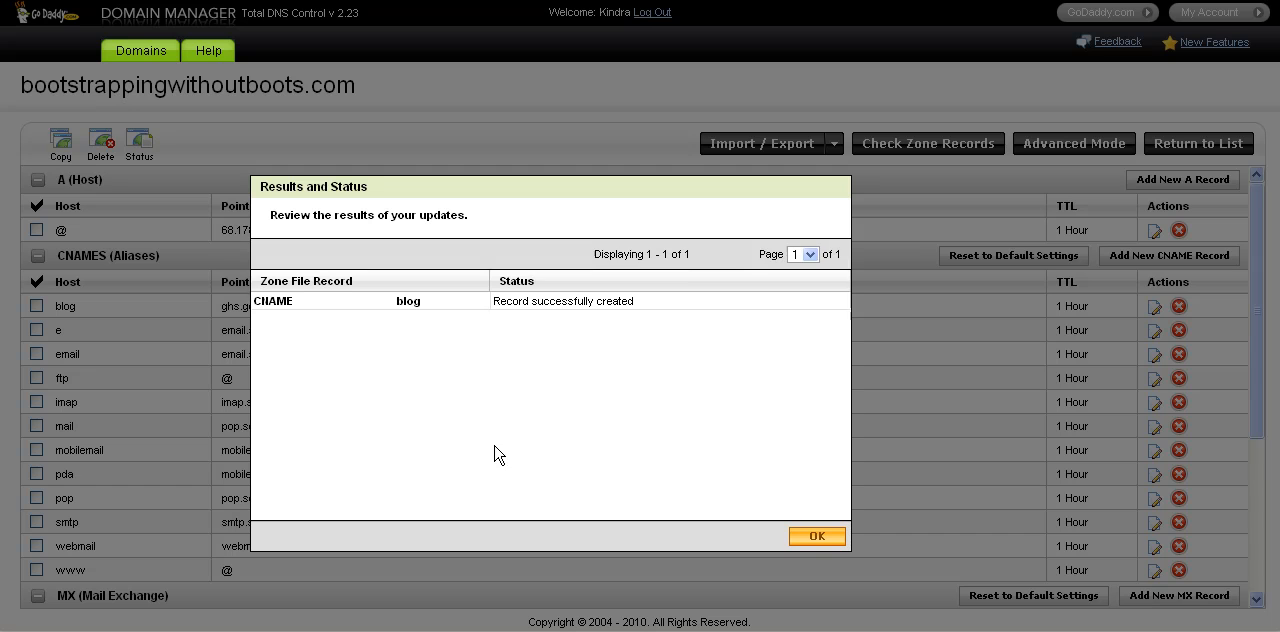
left_click(816, 538)
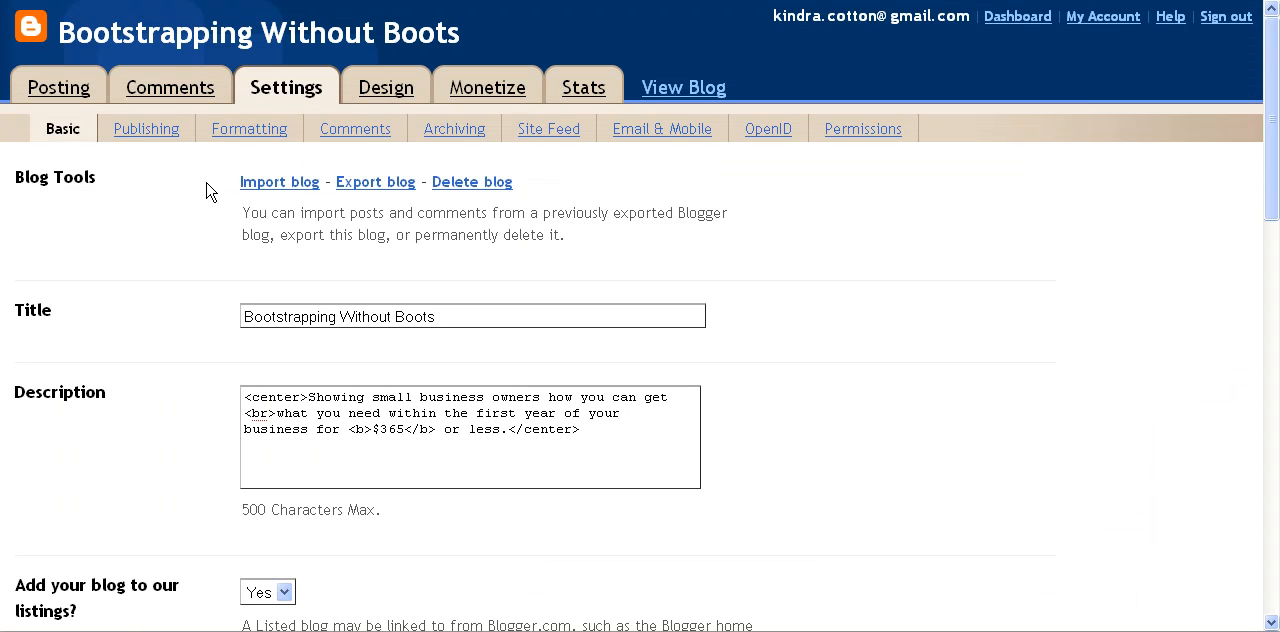
Switch to Blogger and enter blog.bootstrappingwithoutboots.com as the blog's custom domain in the advanced publishing settings.
left_click(137, 132)
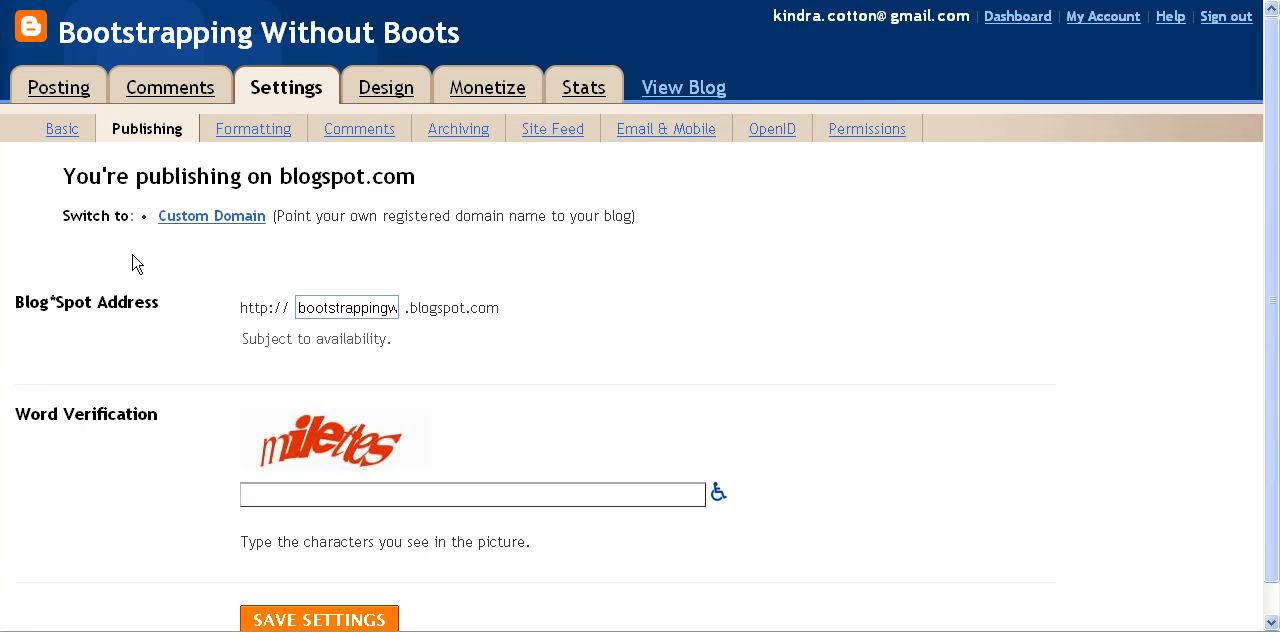
left_click(210, 220)
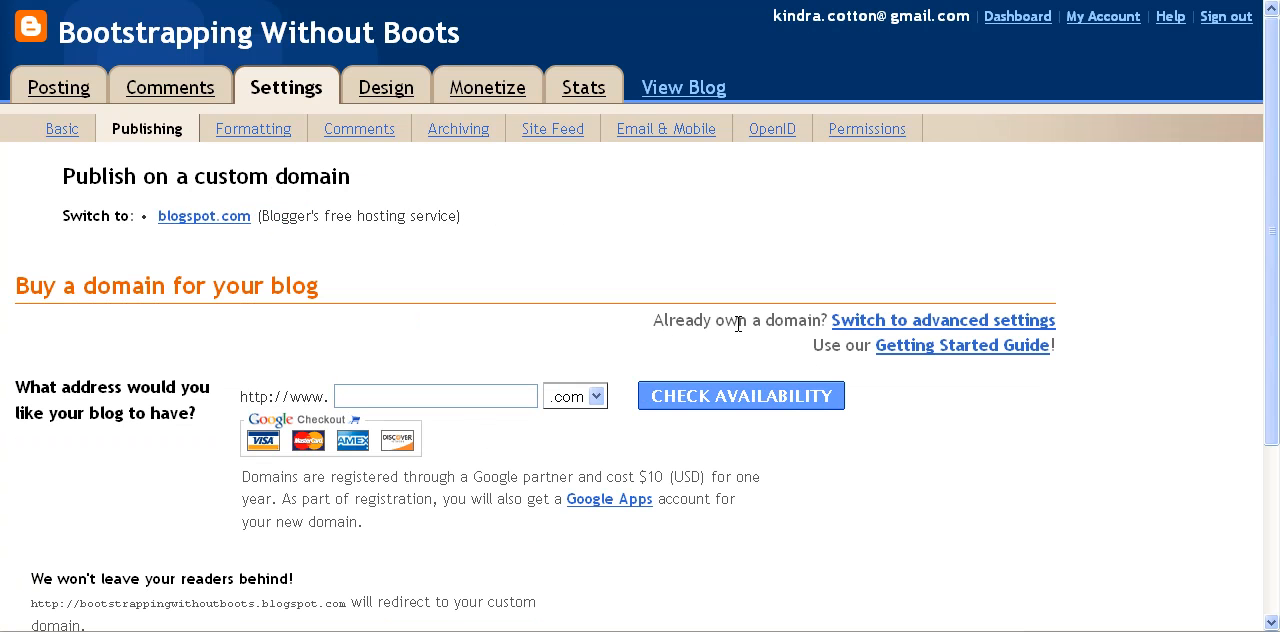
left_click(883, 322)
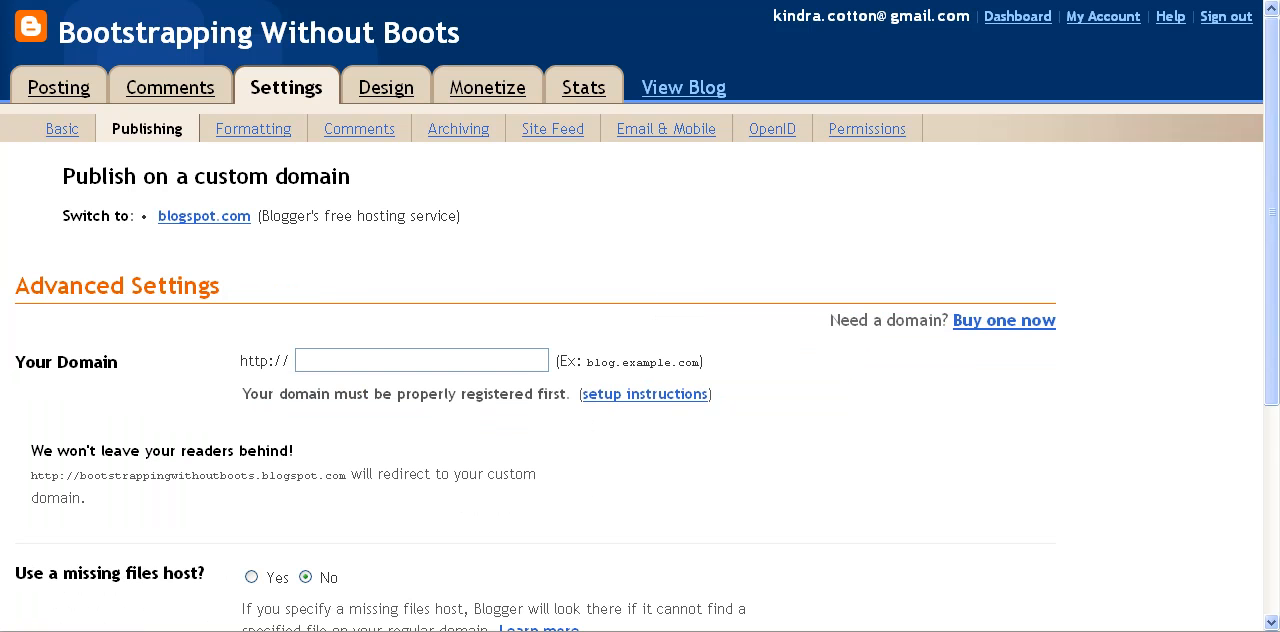
right_click(347, 361)
left_click(387, 435)
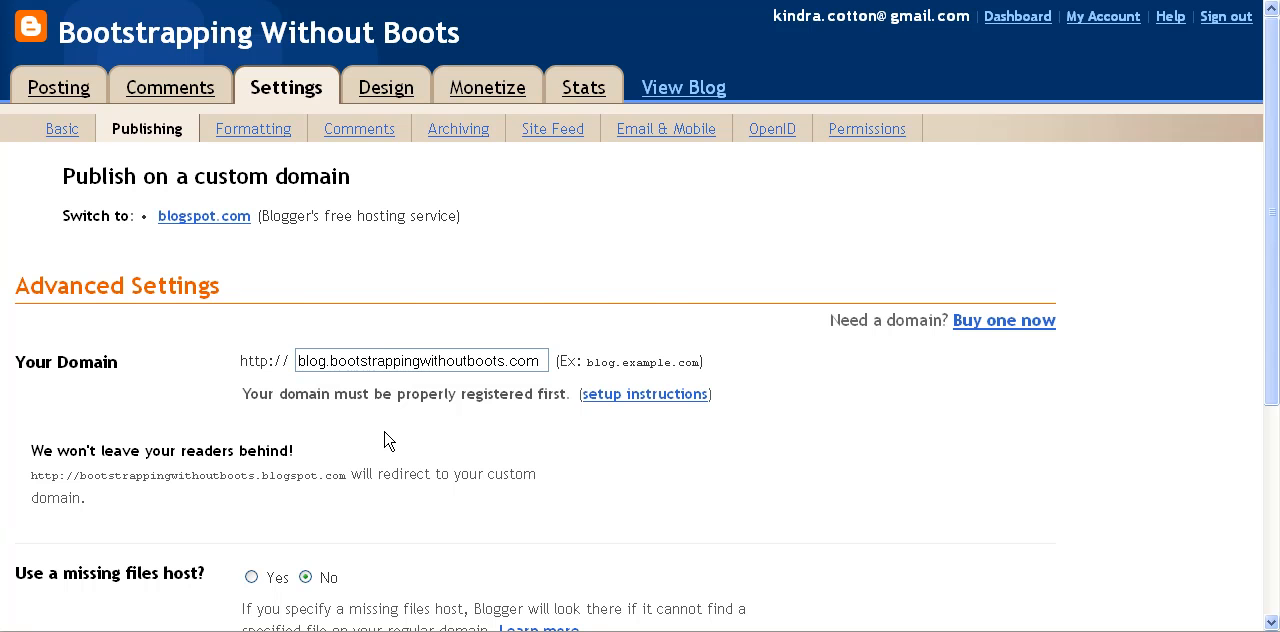
Complete the word verification and save the custom domain publishing settings.
scroll(440, 417, "down", 1)
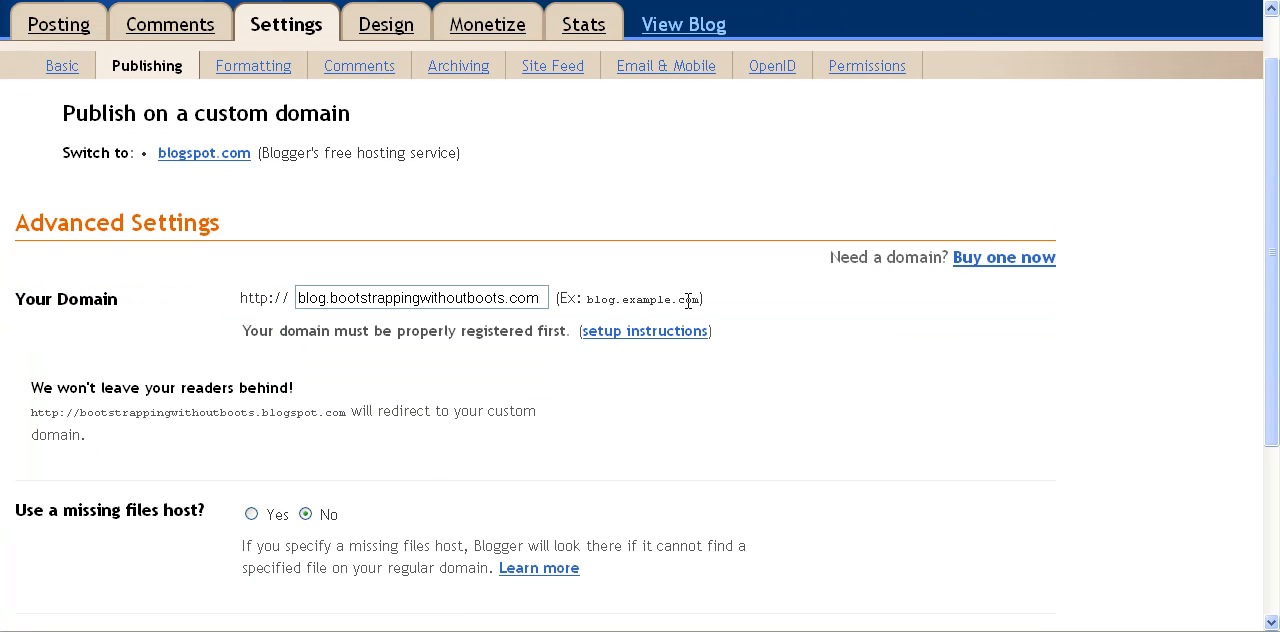
scroll(892, 373, "down", 1)
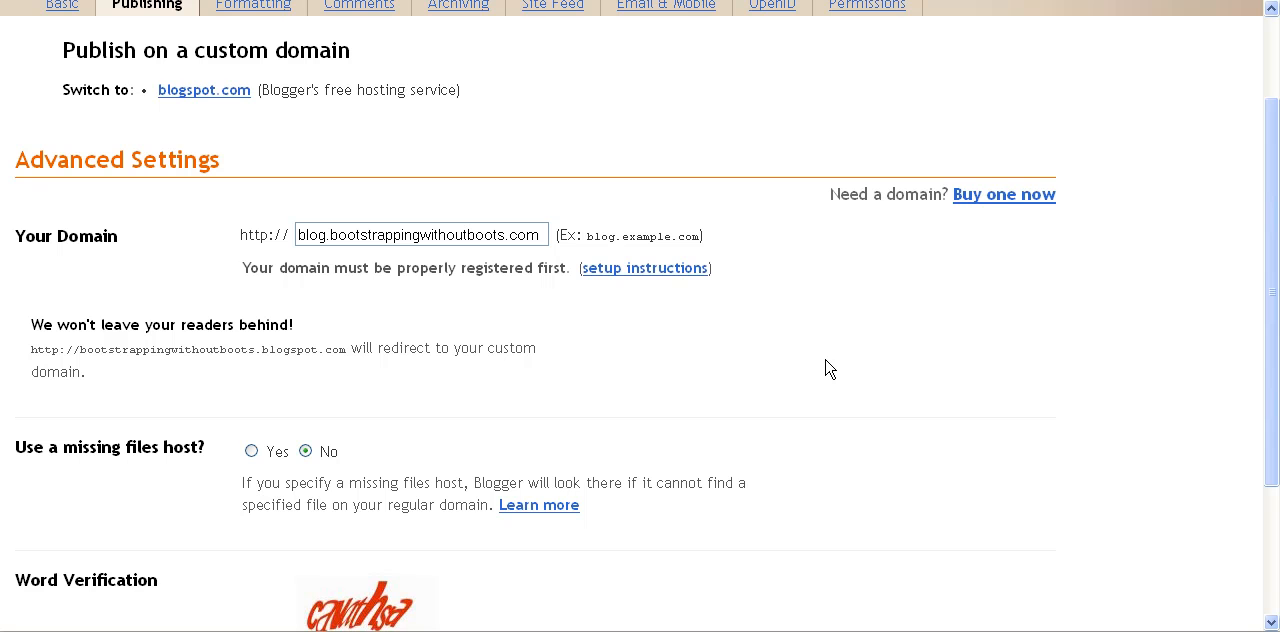
left_click(405, 238)
scroll(491, 251, "down", 3)
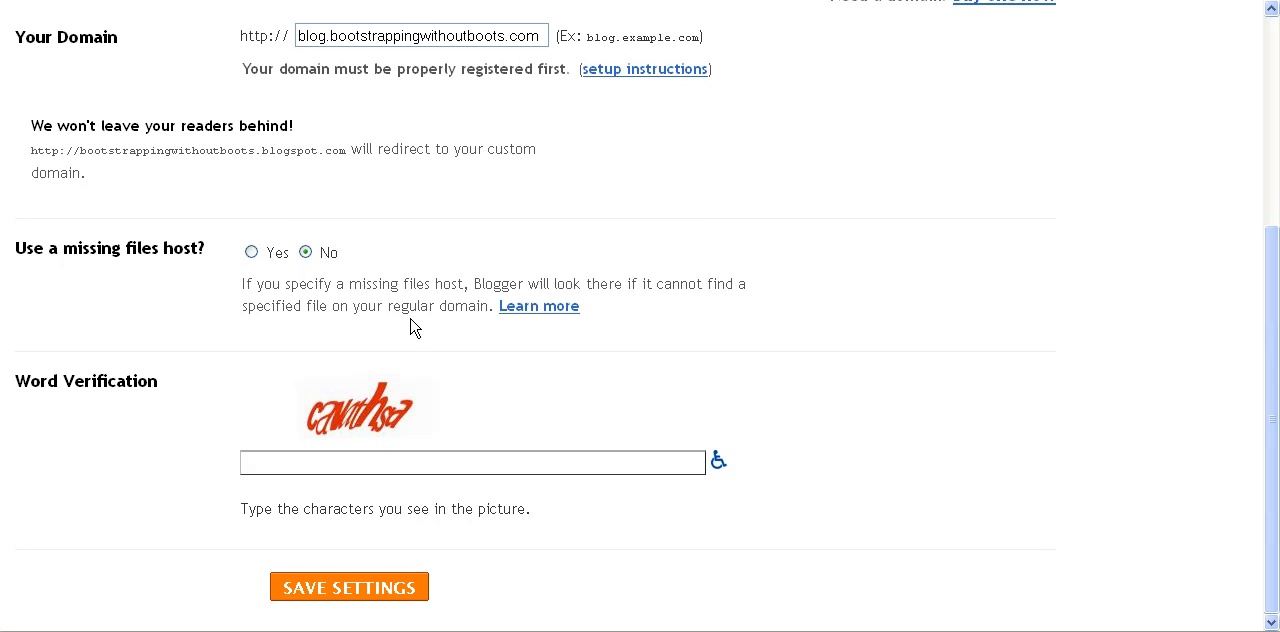
left_click(340, 460)
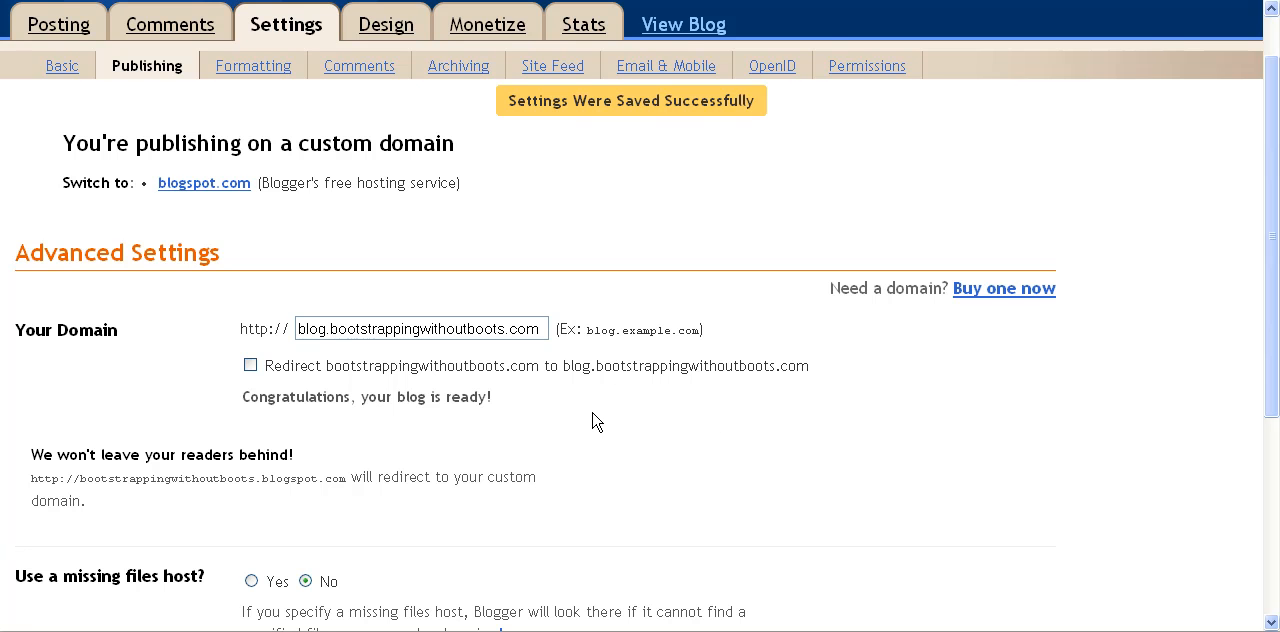
Enable the redirect from bootstrappingwithoutboots.com to blog.bootstrappingwithoutboots.com and go to the word verification below.
left_click(250, 366)
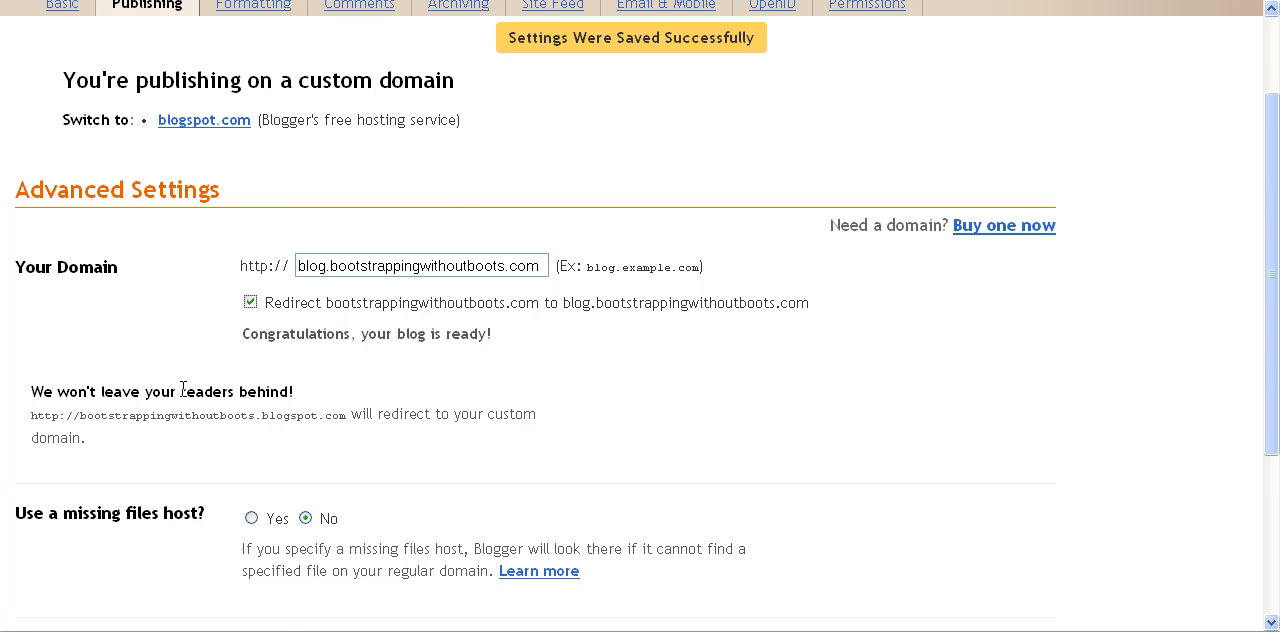
scroll(185, 395, "down", 1)
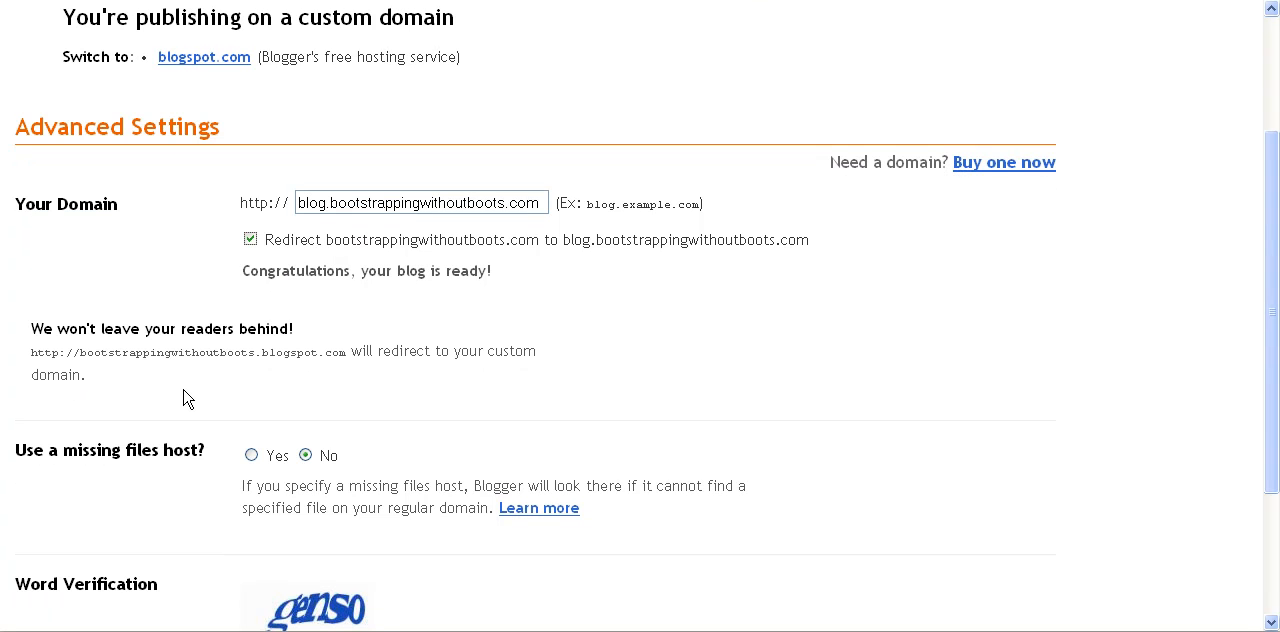
scroll(310, 275, "down", 3)
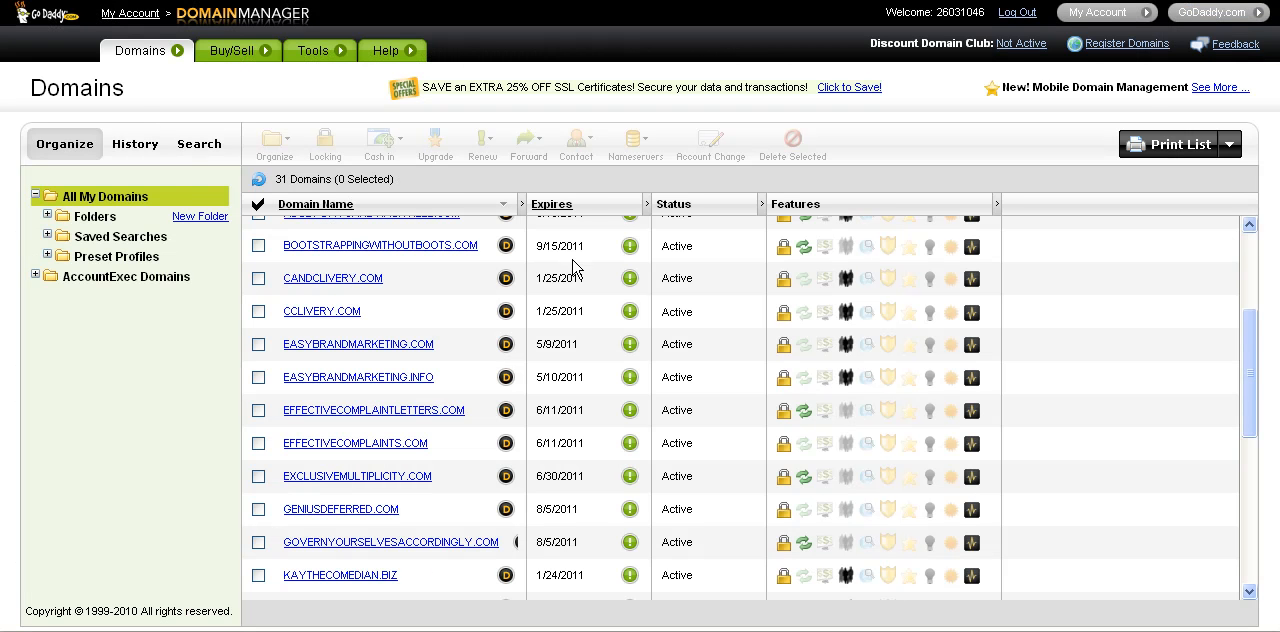
left_click(259, 246)
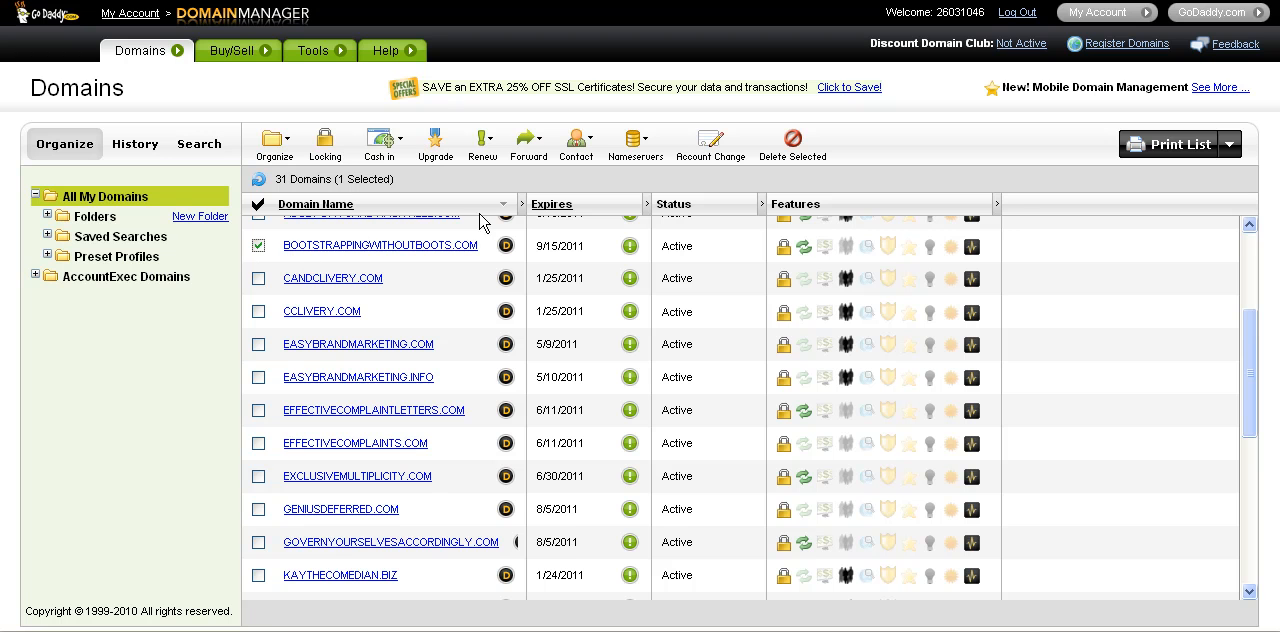
left_click(524, 146)
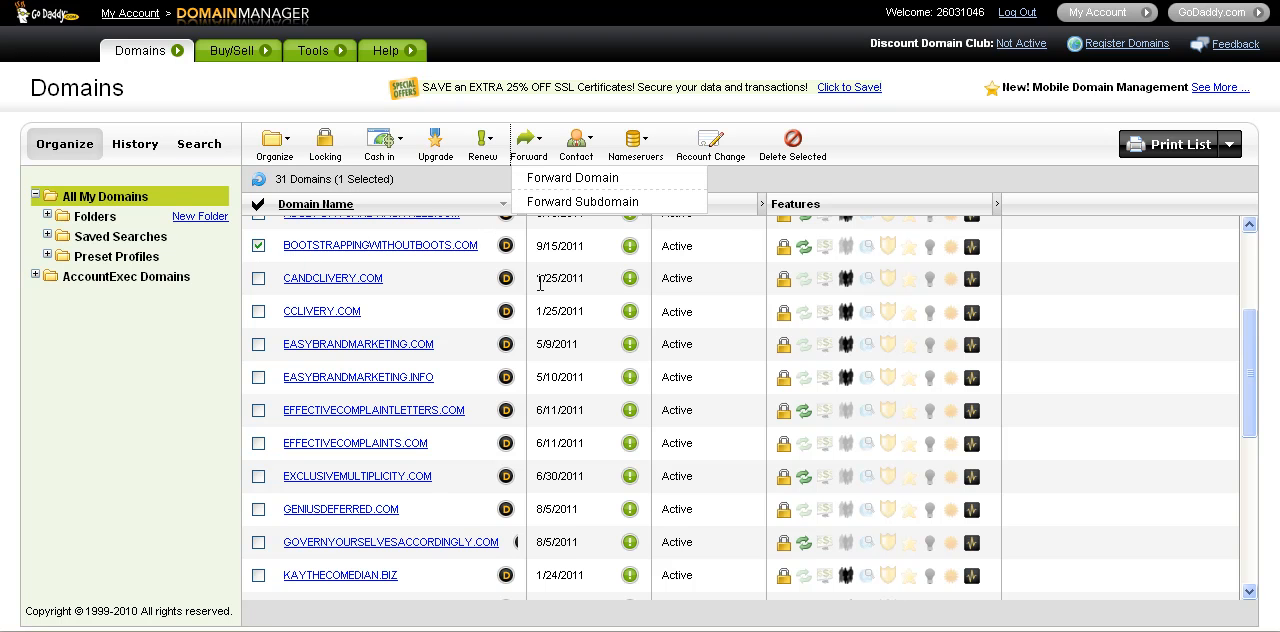
left_click(580, 188)
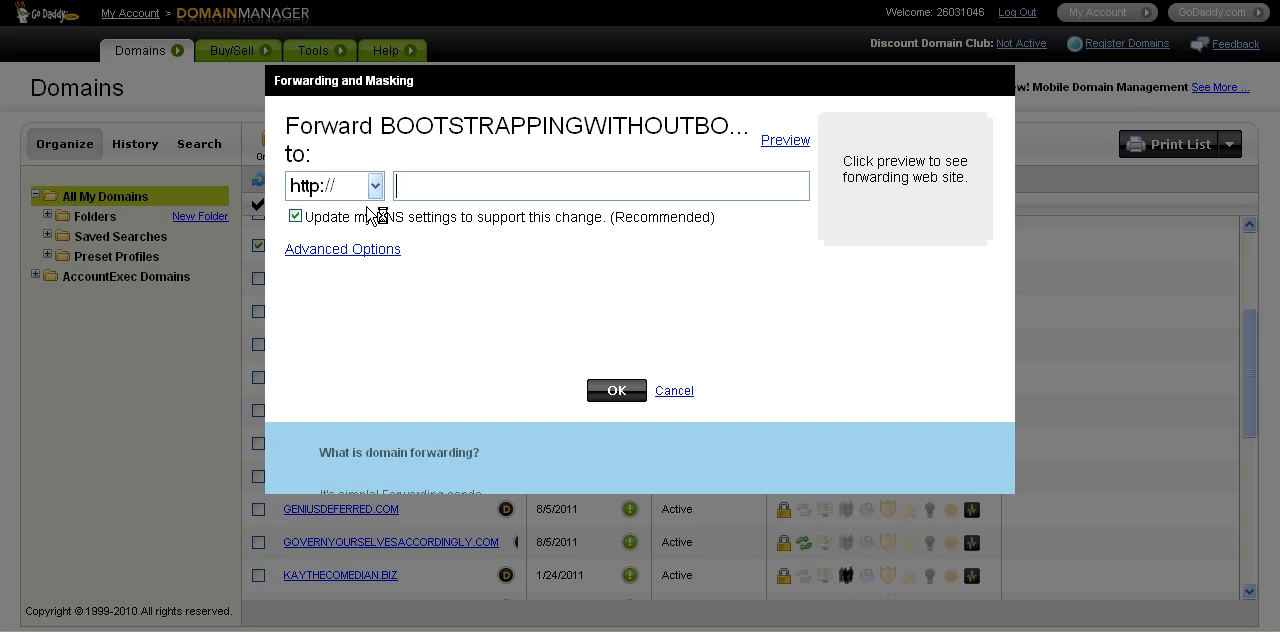
right_click(422, 180)
left_click(463, 248)
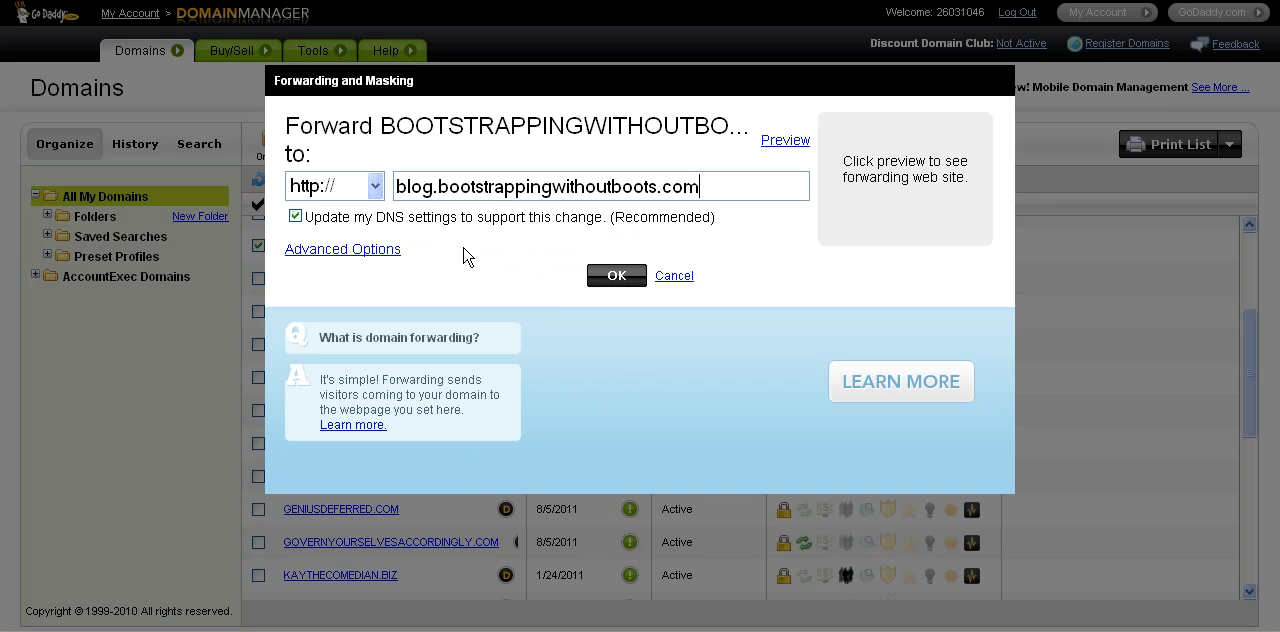
left_click(599, 279)
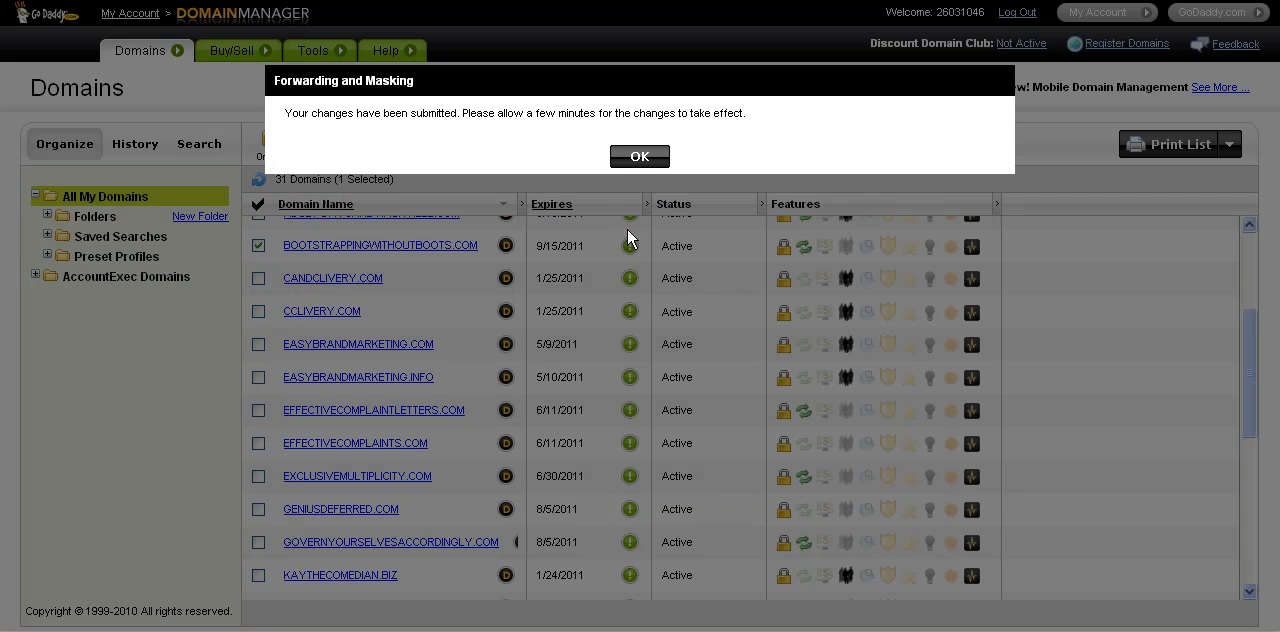
left_click(641, 158)
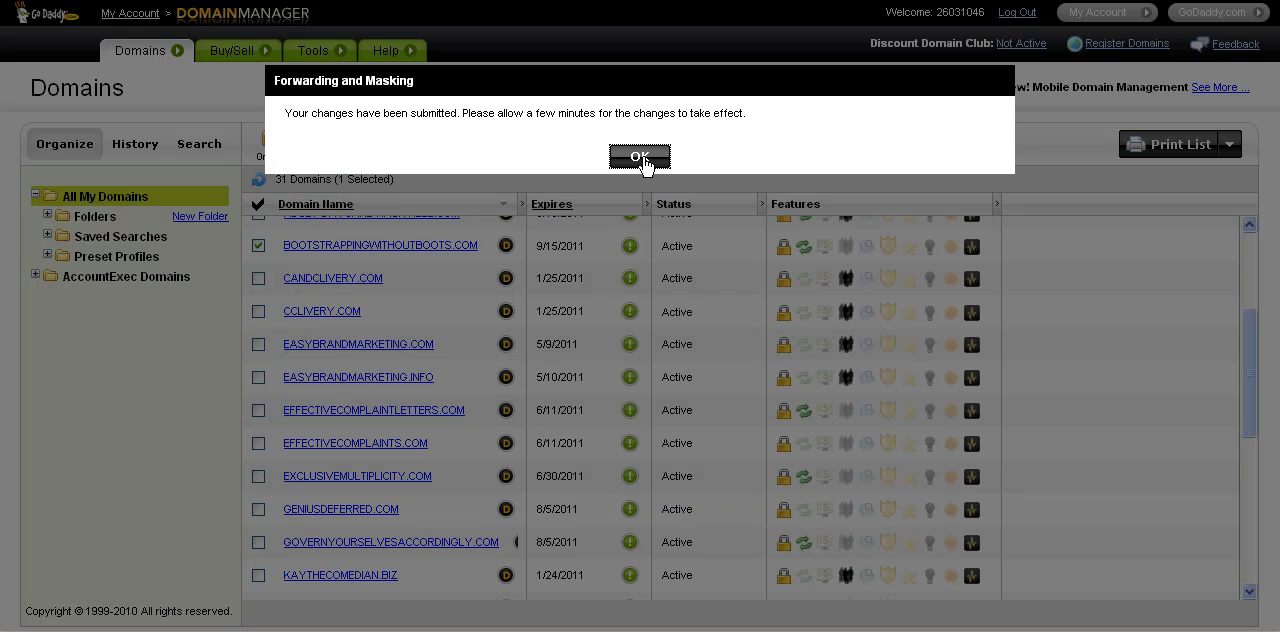